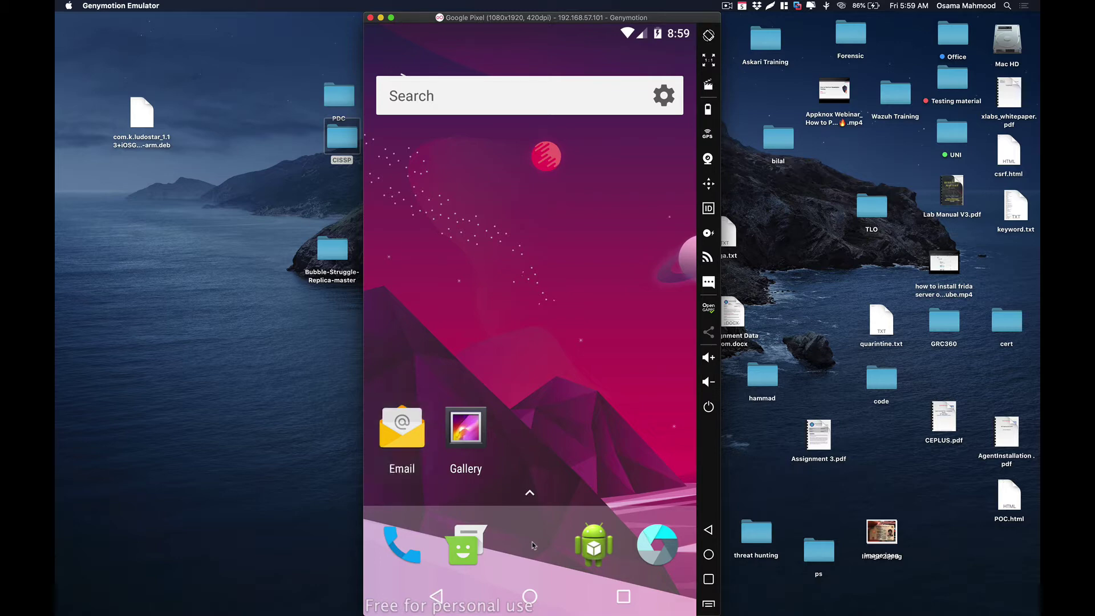
# Step: Search Google Play for the SManager app from the app drawer
pyautogui.moveTo(534, 545); pyautogui.dragTo(550, 268)
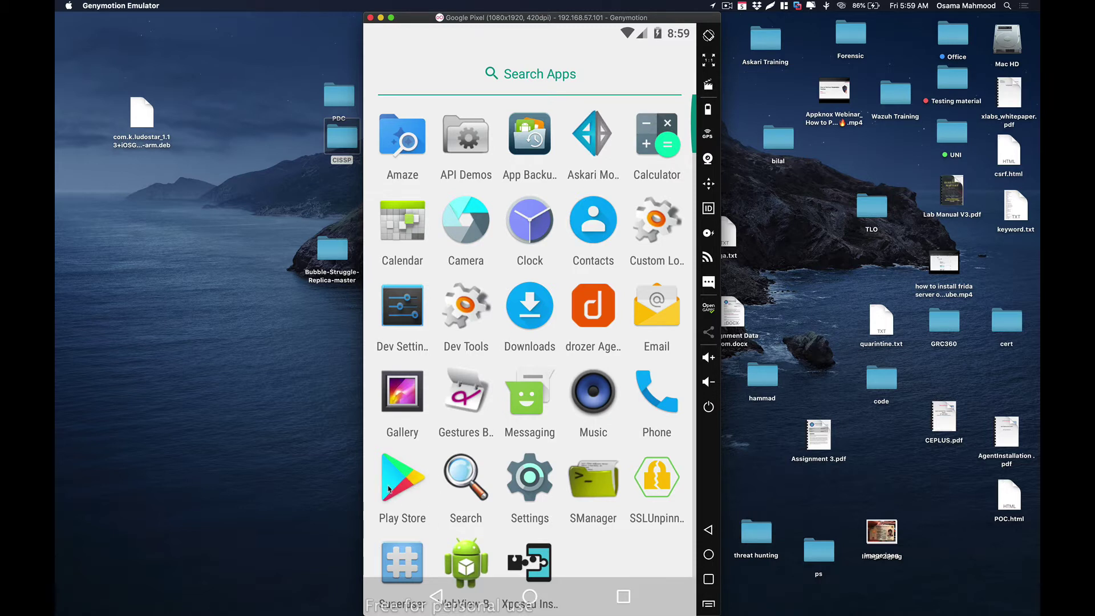
pyautogui.click(410, 496)
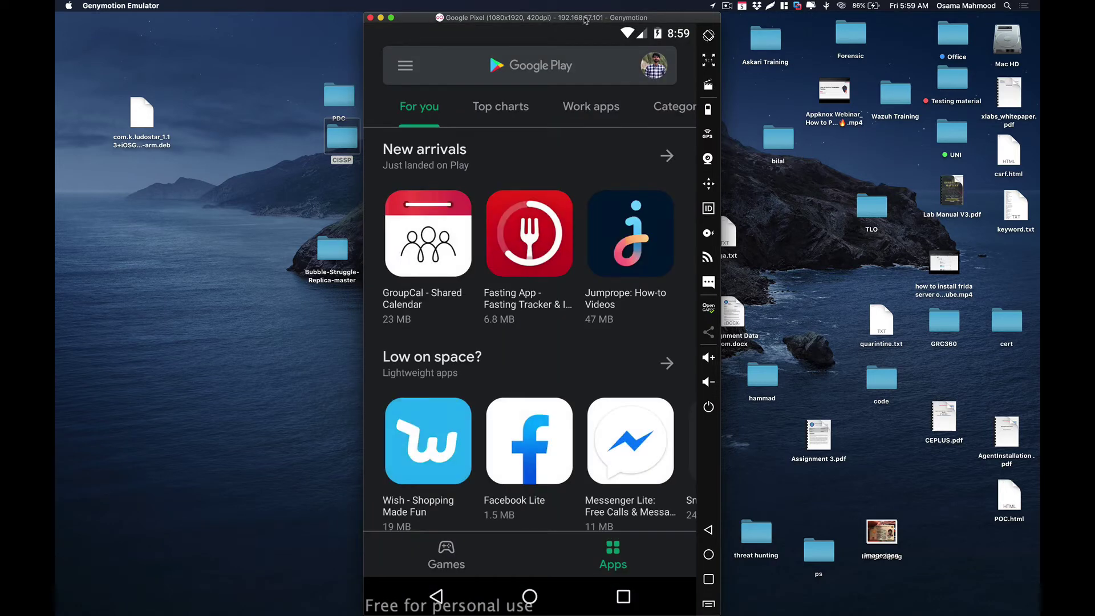
pyautogui.click(562, 77)
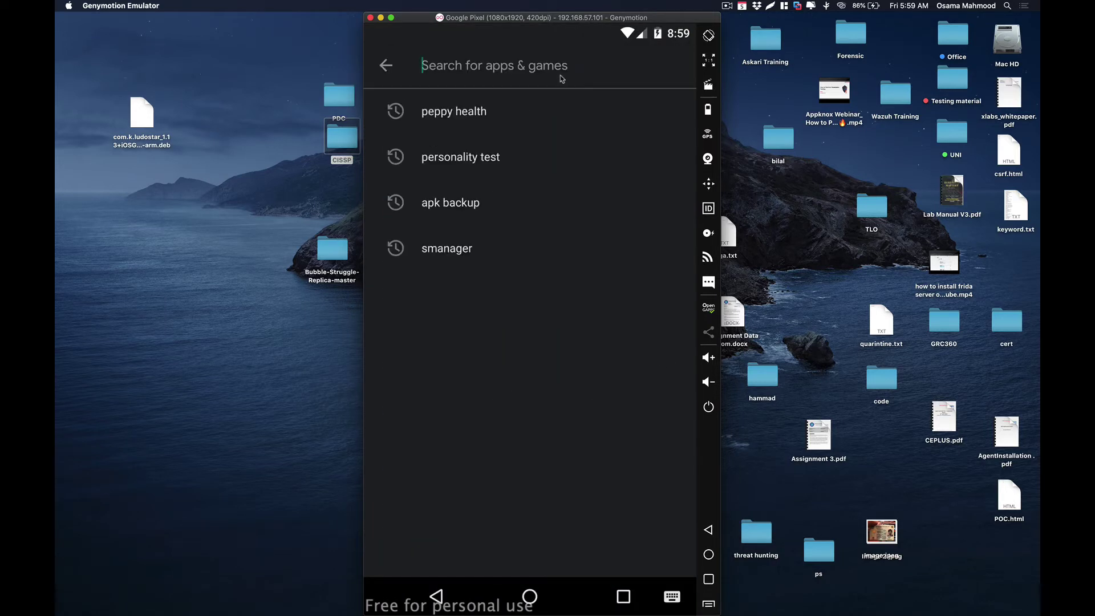
pyautogui.write('sma')
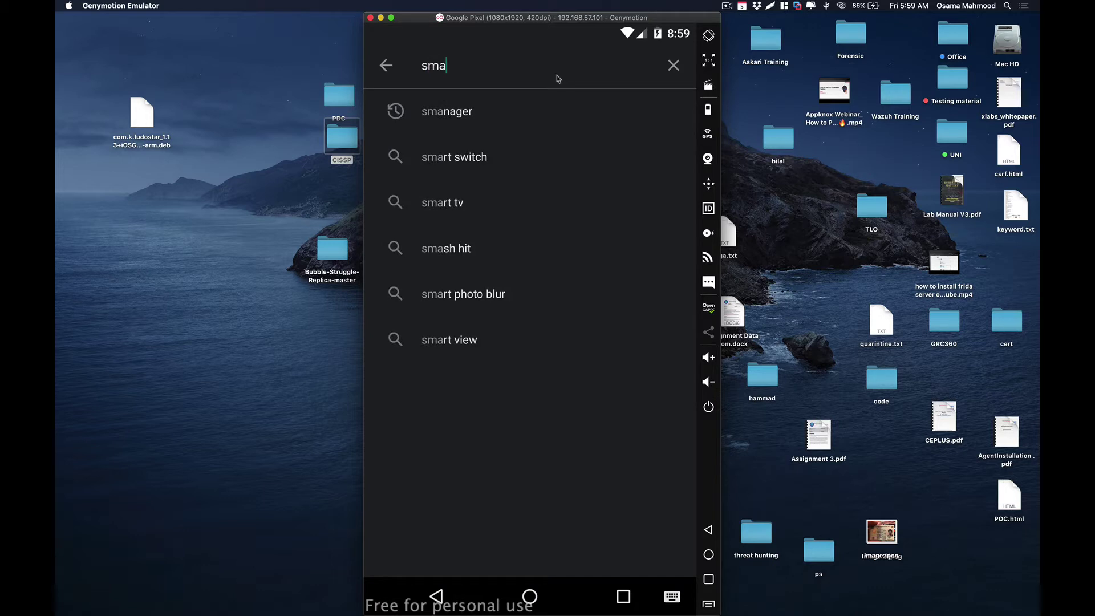
pyautogui.click(458, 117)
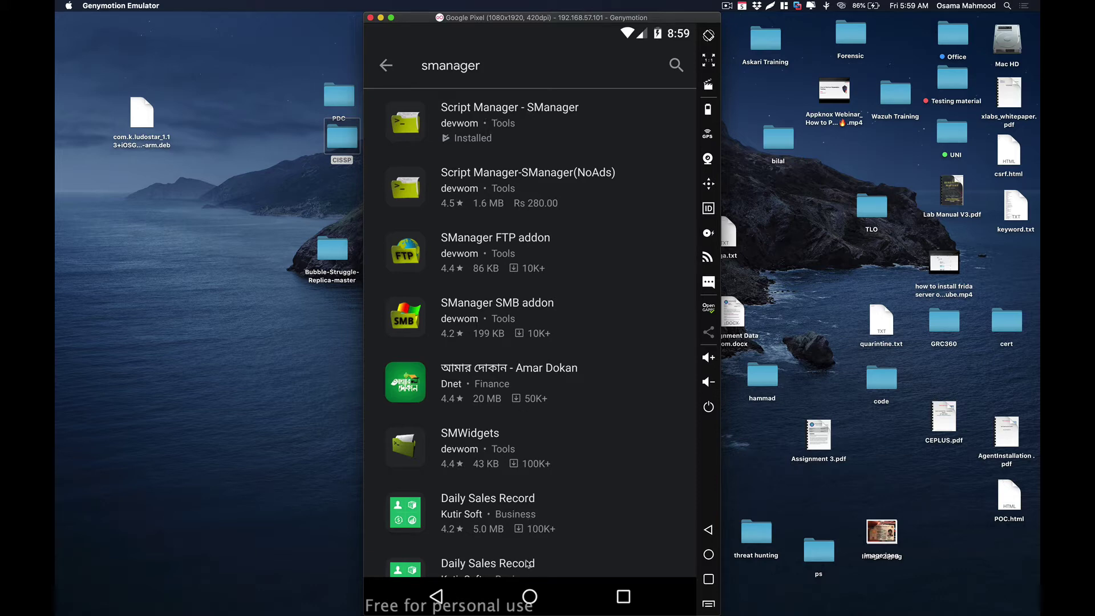
# Step: Return to the home screen and launch SManager from the app drawer
pyautogui.click(529, 597)
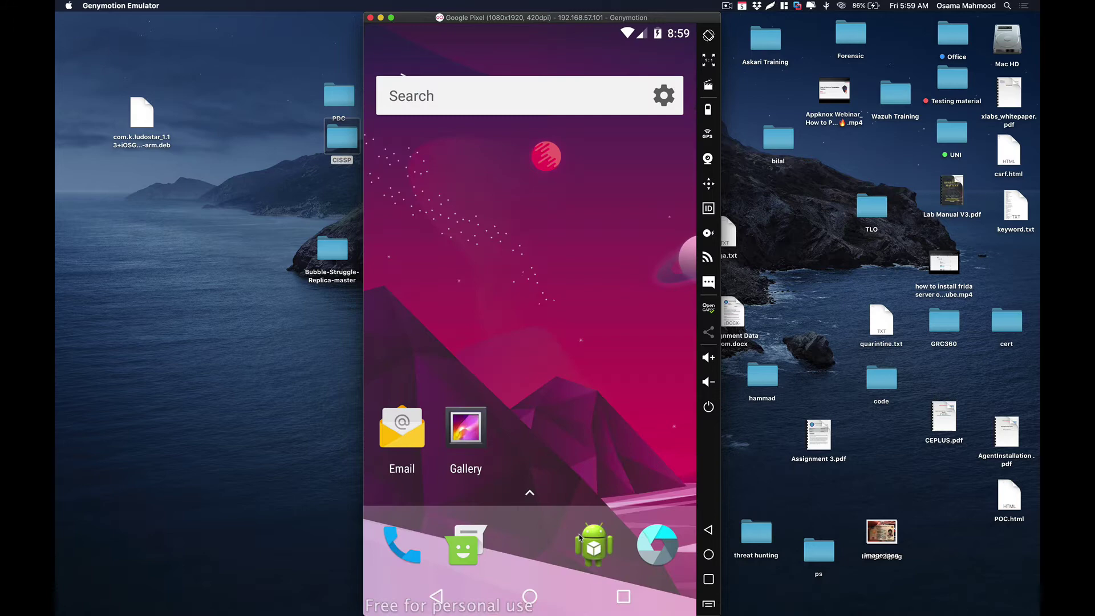
pyautogui.moveTo(556, 363); pyautogui.dragTo(532, 343)
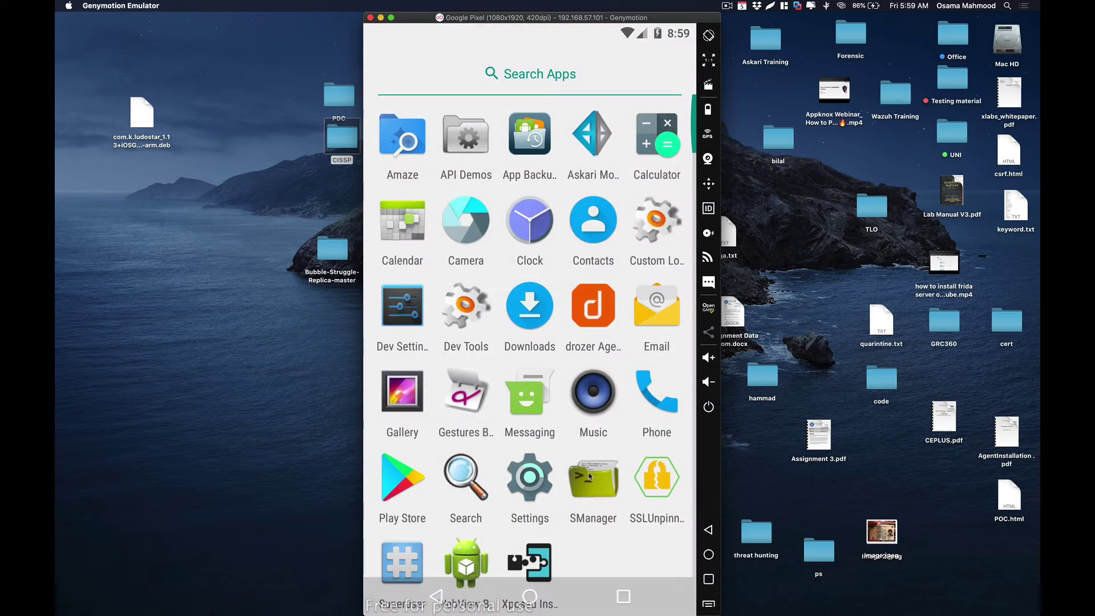
pyautogui.click(601, 484)
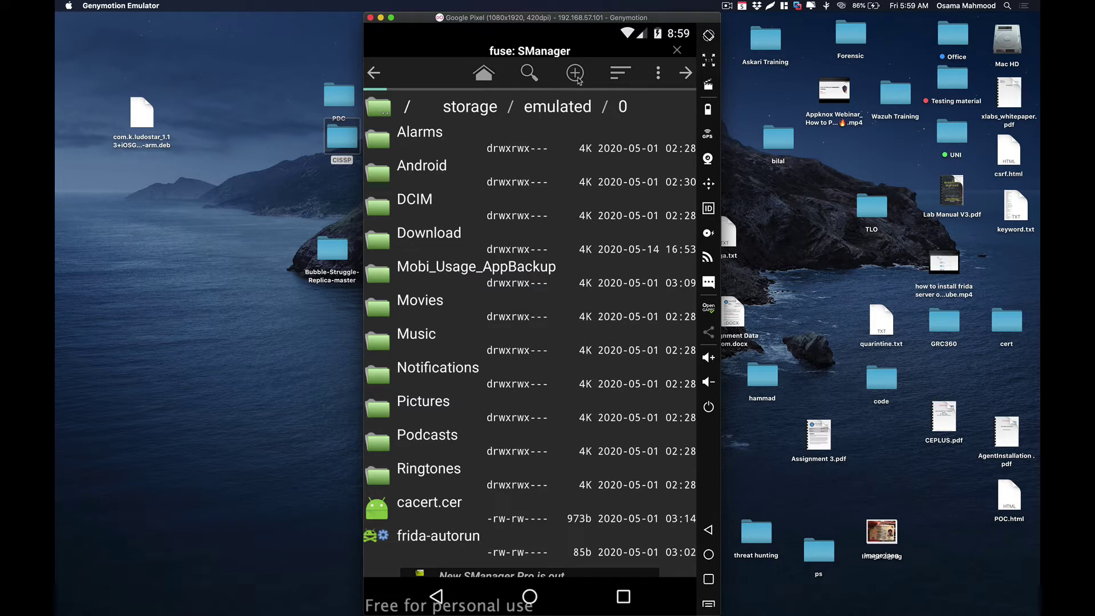
# Step: Open frida-autorun in SM Editor and place the cursor in its chmod and frida launch lines
pyautogui.click(462, 545)
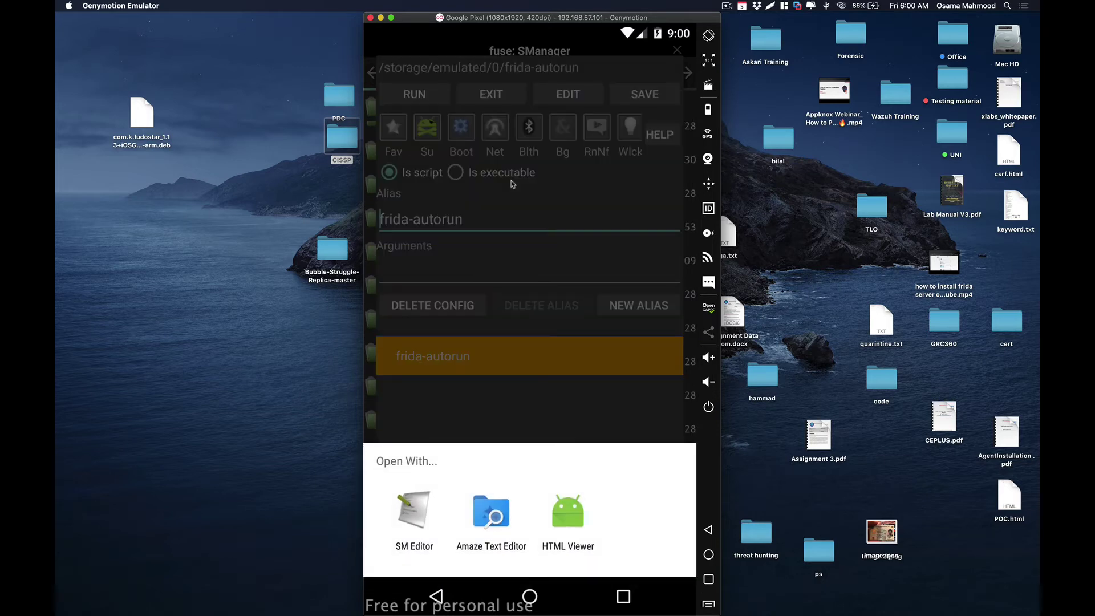
pyautogui.click(419, 519)
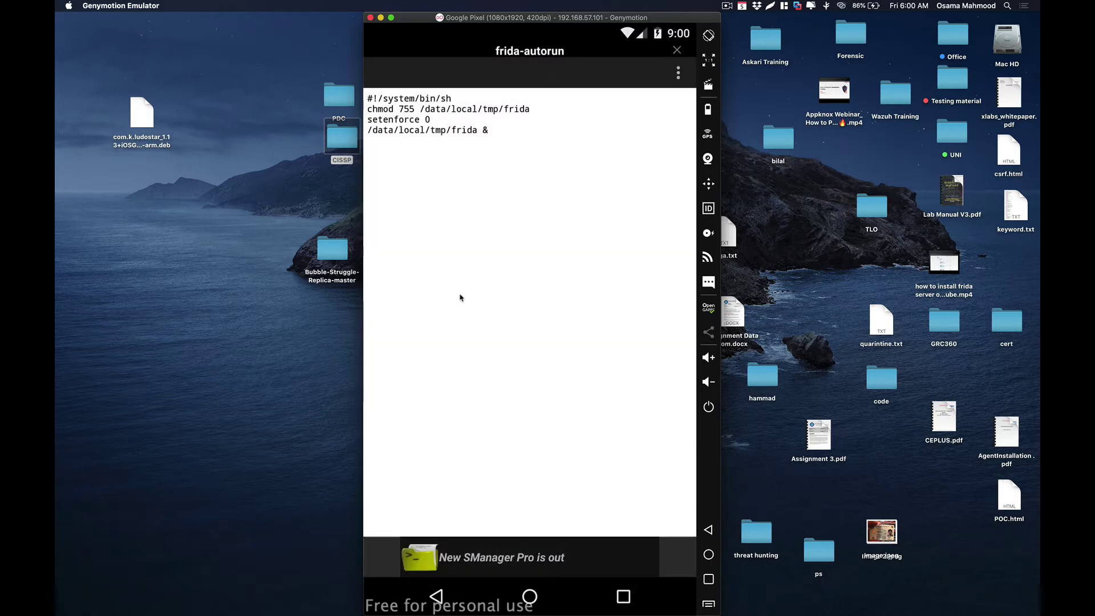
pyautogui.click(374, 131)
pyautogui.click(398, 146)
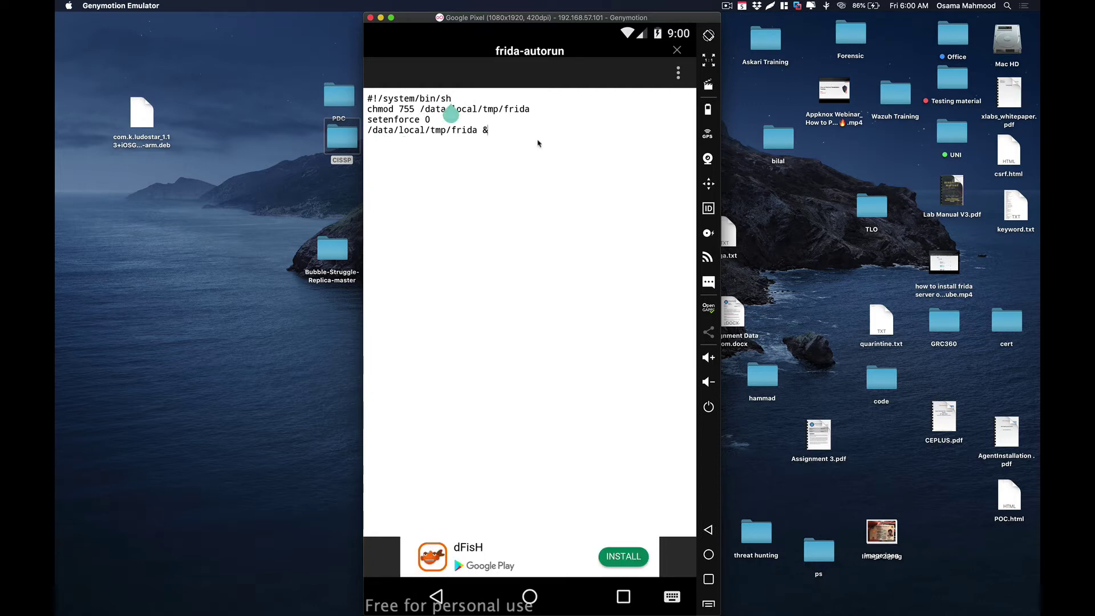
pyautogui.click(522, 147)
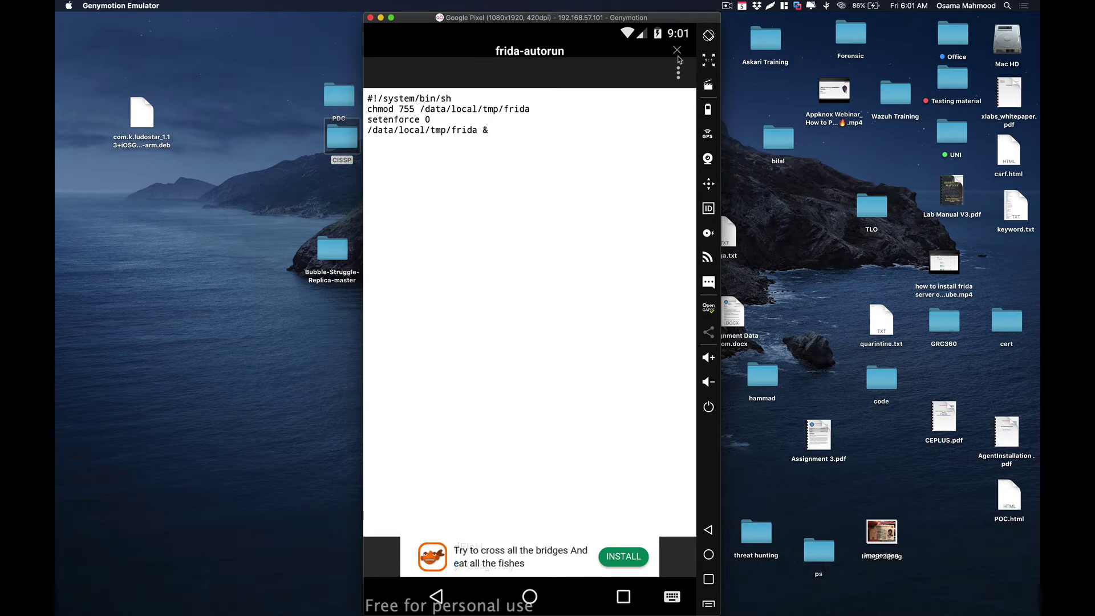
# Step: Close the editor, save frida-autorun with Su and Boot enabled, and exit to /storage/emulated/0
pyautogui.press('Escape')
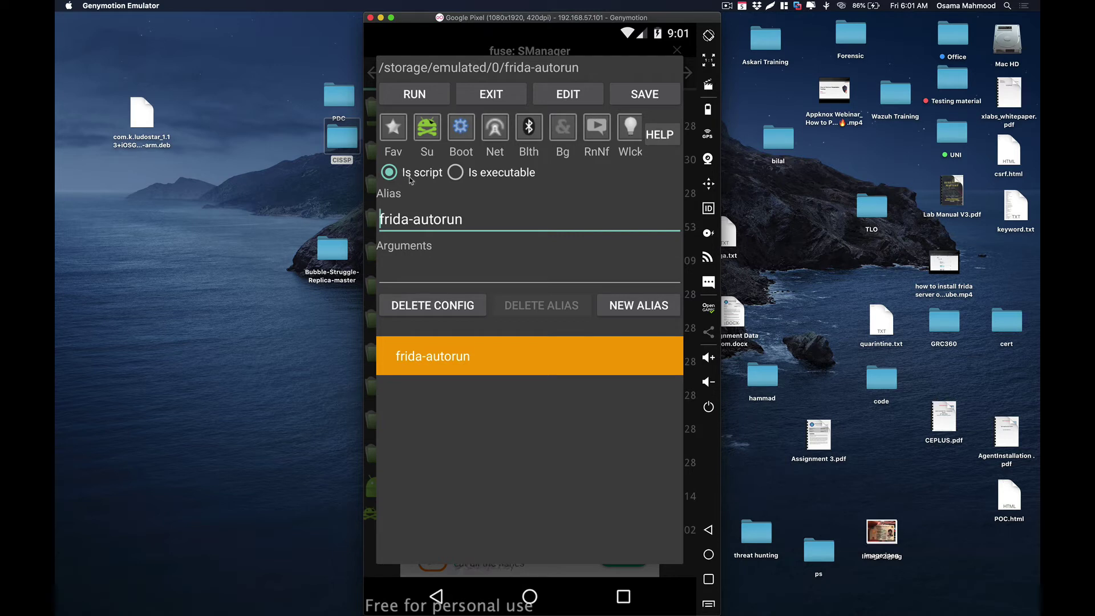
pyautogui.click(659, 101)
pyautogui.click(666, 93)
pyautogui.click(677, 53)
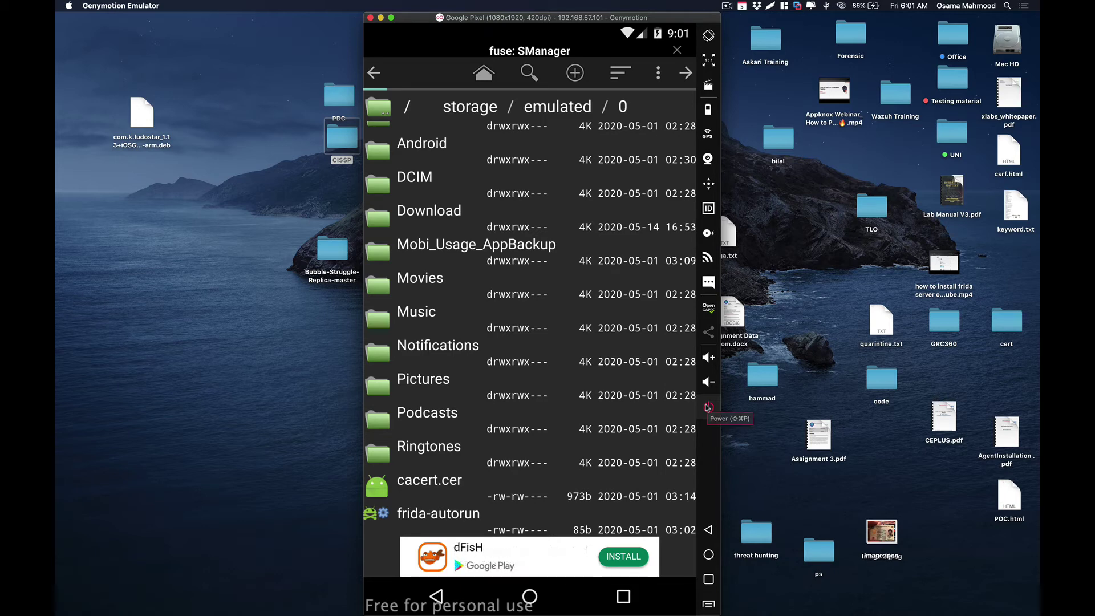
# Step: Restart the virtual Android device and open an iTerm2 window beside the emulator
pyautogui.click(707, 407)
pyautogui.click(578, 345)
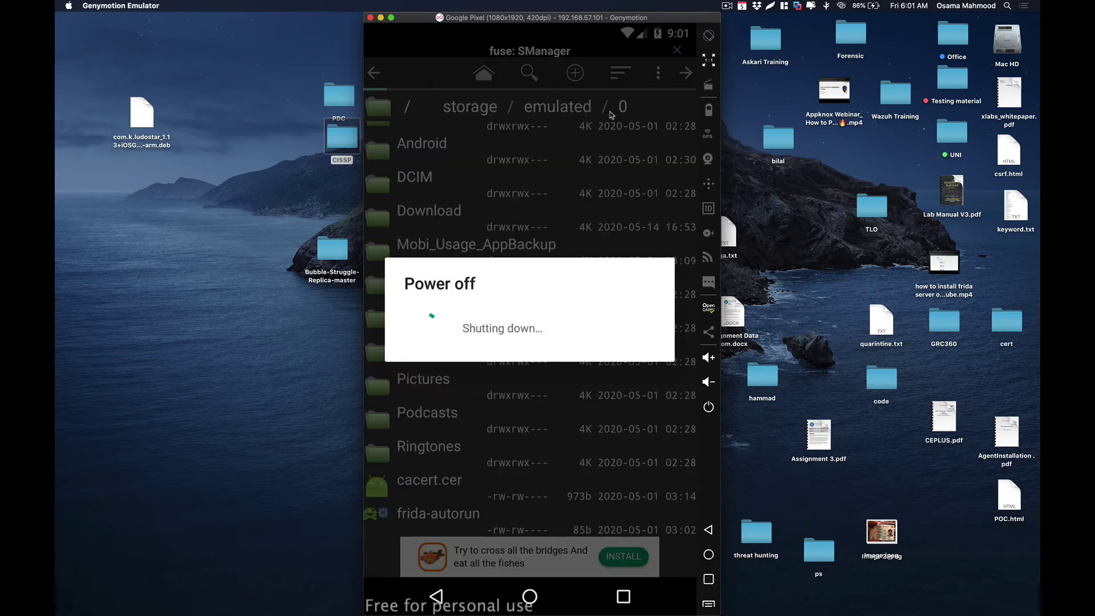
pyautogui.moveTo(525, 23); pyautogui.dragTo(809, 23)
pyautogui.moveTo(57, 515)
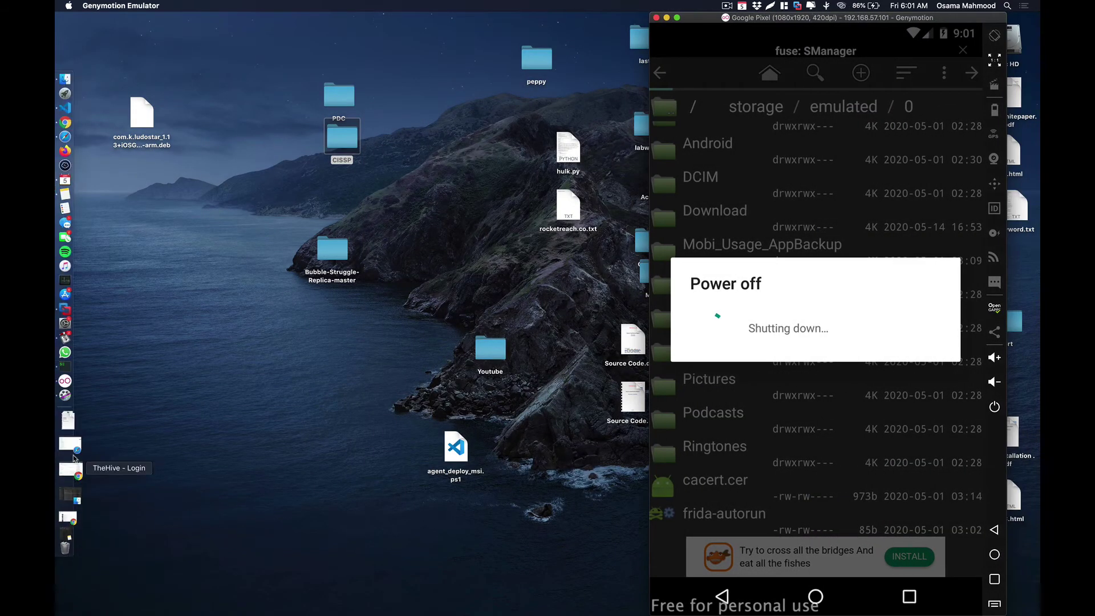
pyautogui.click(65, 393)
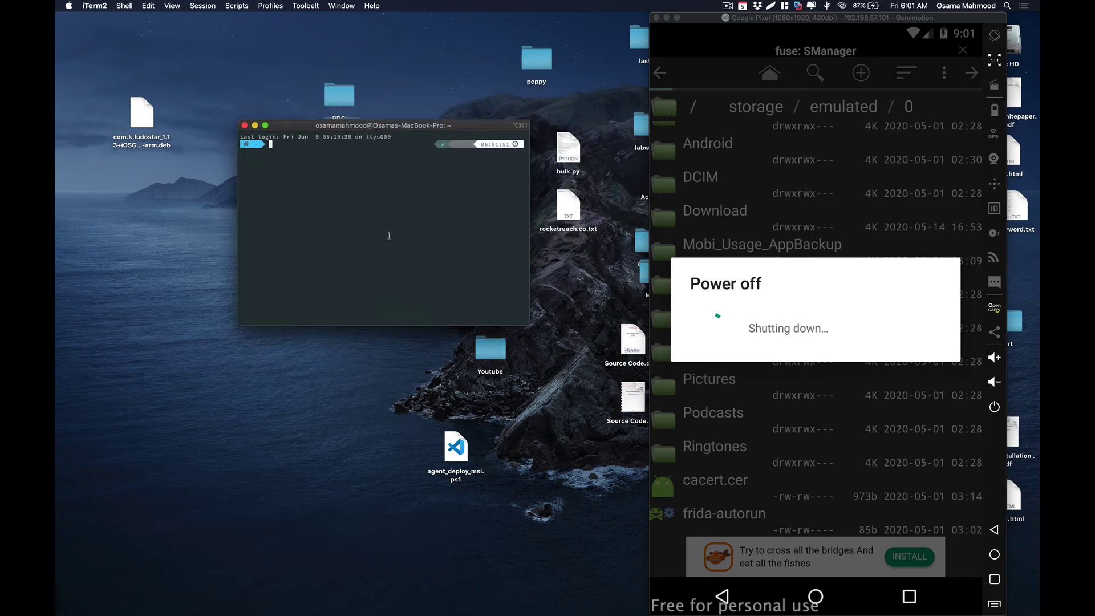
# Step: Run 'adb devices' to confirm 192.168.57.101:5555 is connected while the emulator reboots
pyautogui.write('ad')
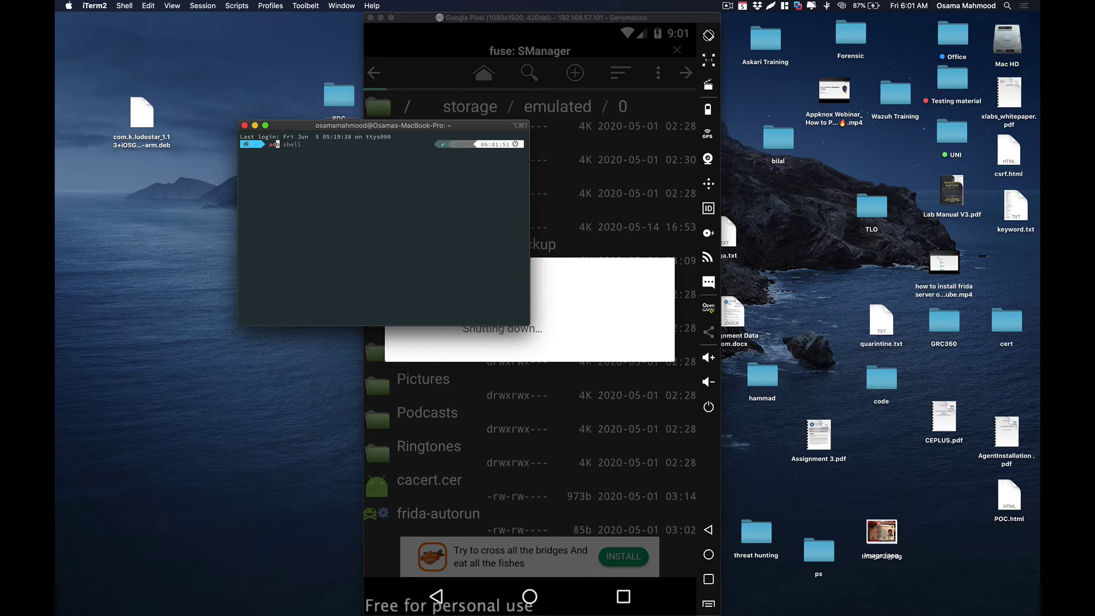
pyautogui.write('b de')
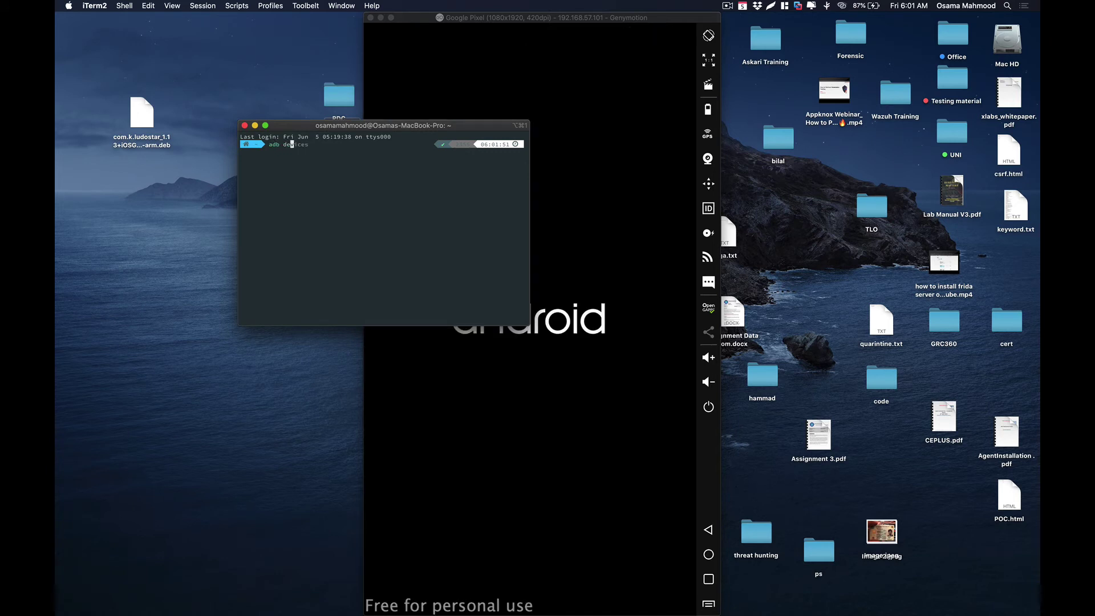
pyautogui.press('Right')
pyautogui.press('Return')
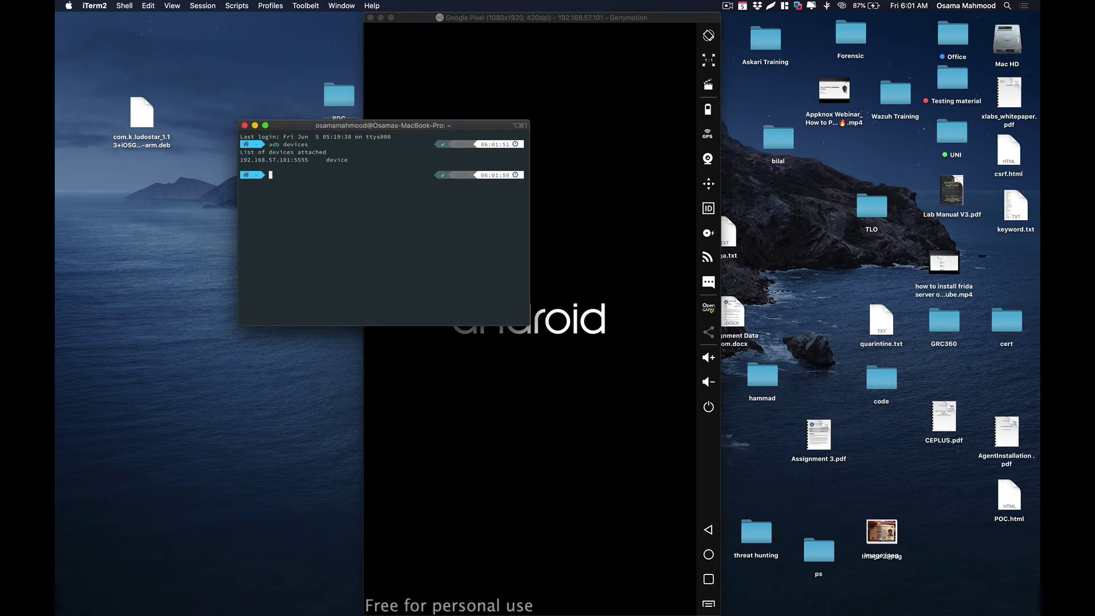
pyautogui.moveTo(540, 20); pyautogui.dragTo(757, 24)
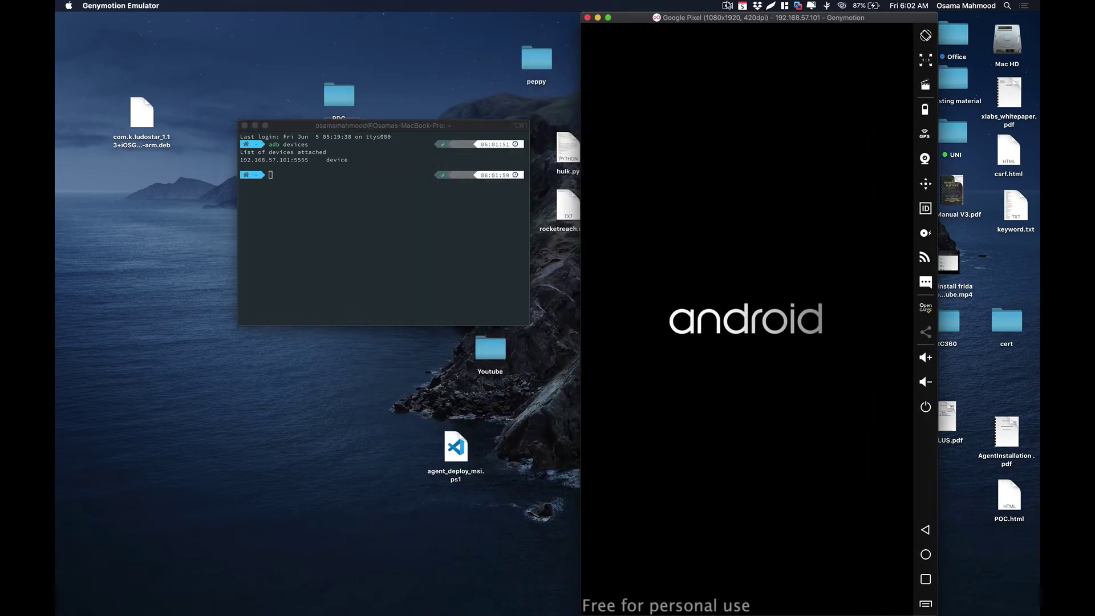
pyautogui.click(728, 6)
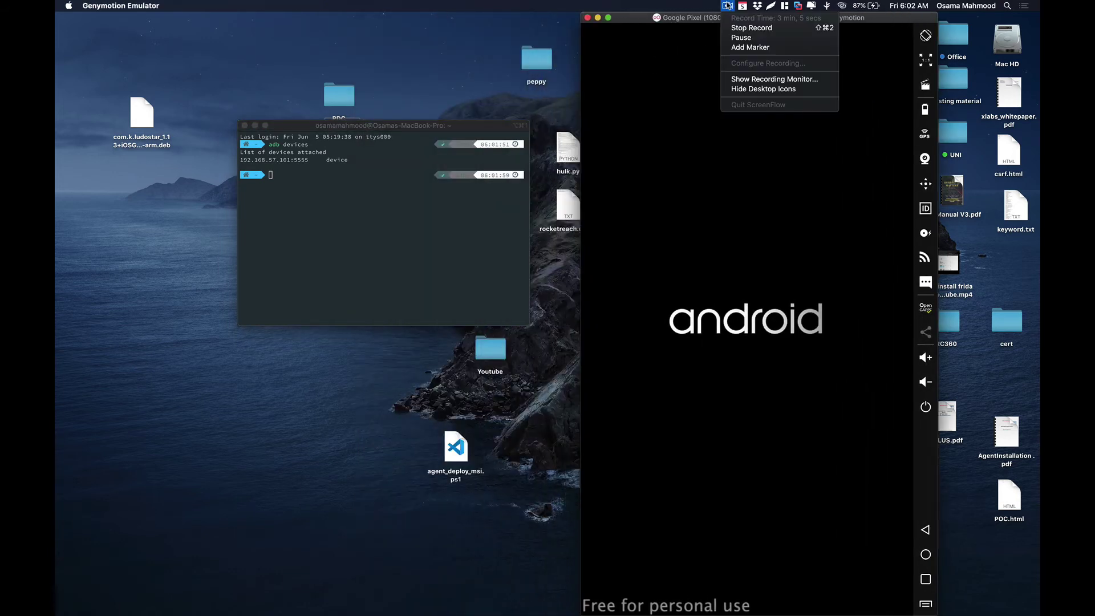
pyautogui.click(742, 37)
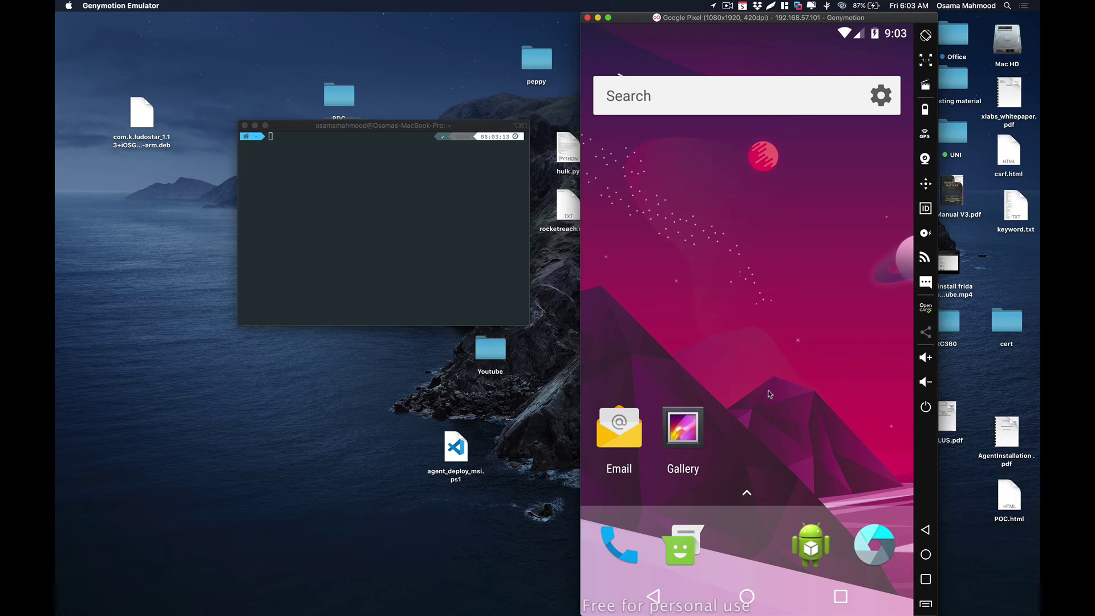
# Step: Run 'frida-ps -U' and scroll up the process list to find the running frida server
pyautogui.click(427, 202)
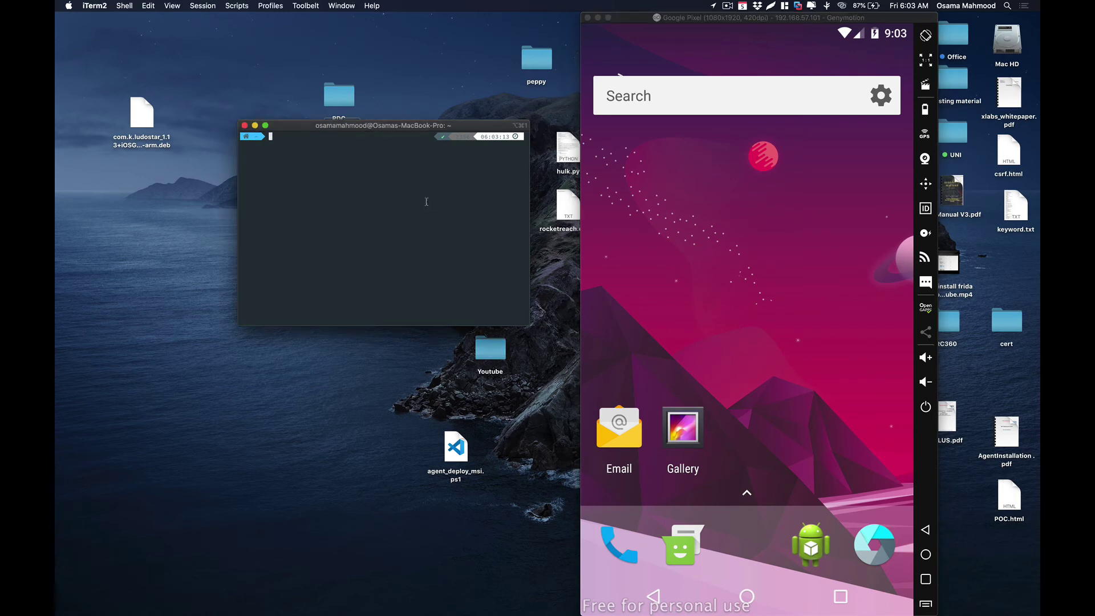
pyautogui.write('fir')
pyautogui.press('BackSpace')
pyautogui.press('BackSpace')
pyautogui.write('ri')
pyautogui.press('Right')
pyautogui.press('Return')
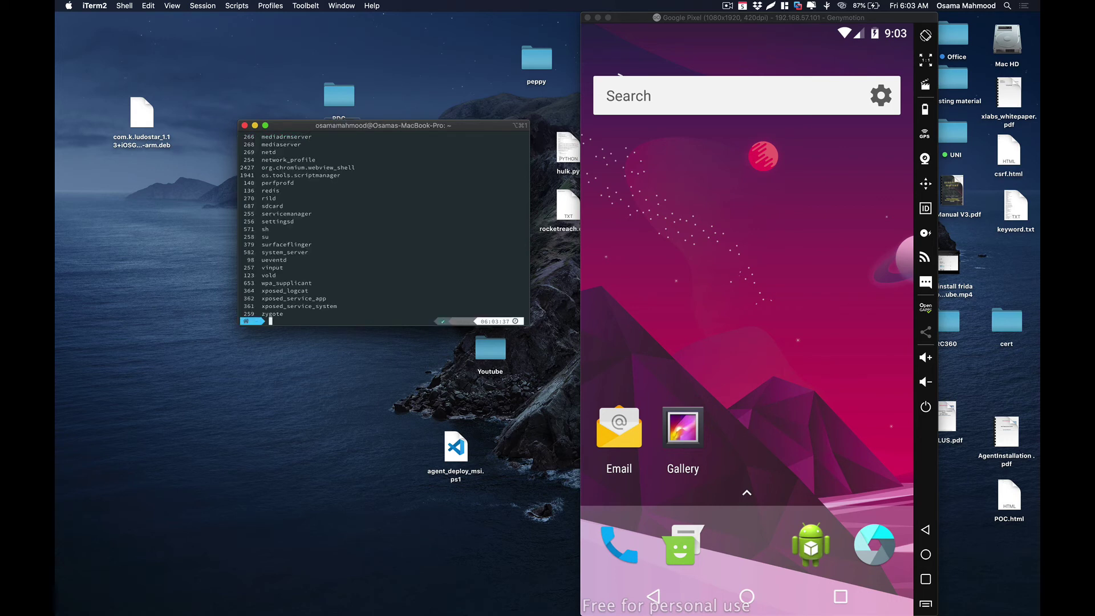
pyautogui.scroll(3, 358, 191)
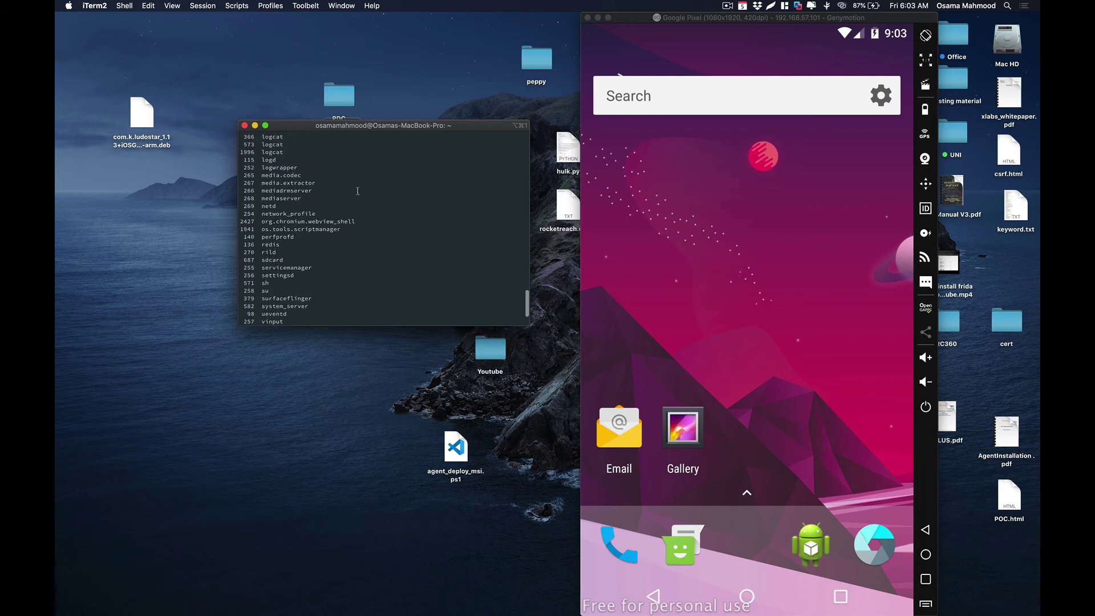
pyautogui.scroll(5, 358, 191)
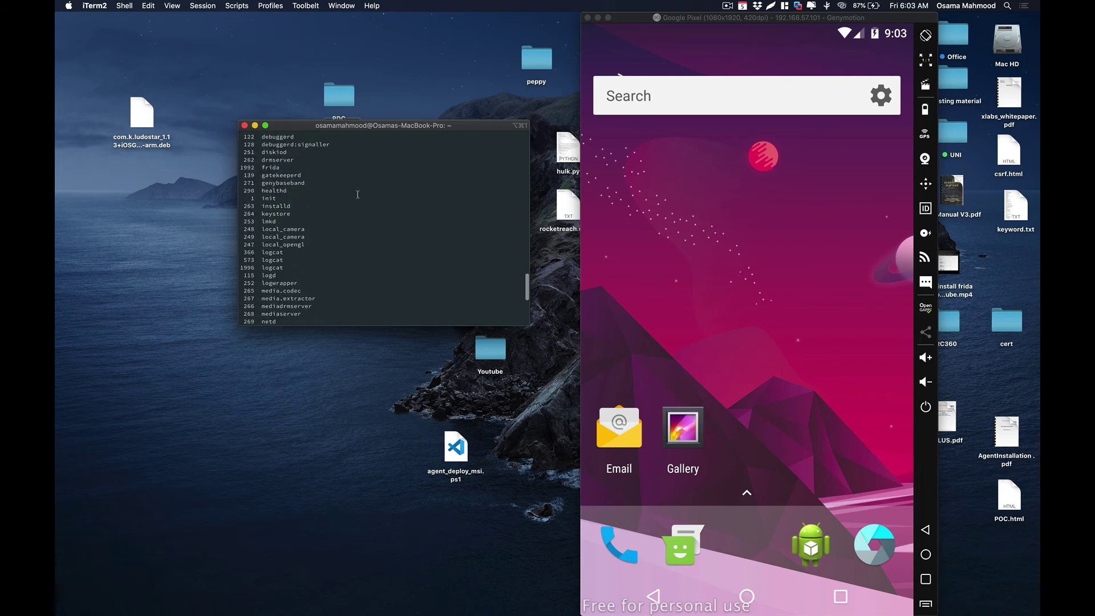
pyautogui.scroll(1, 357, 195)
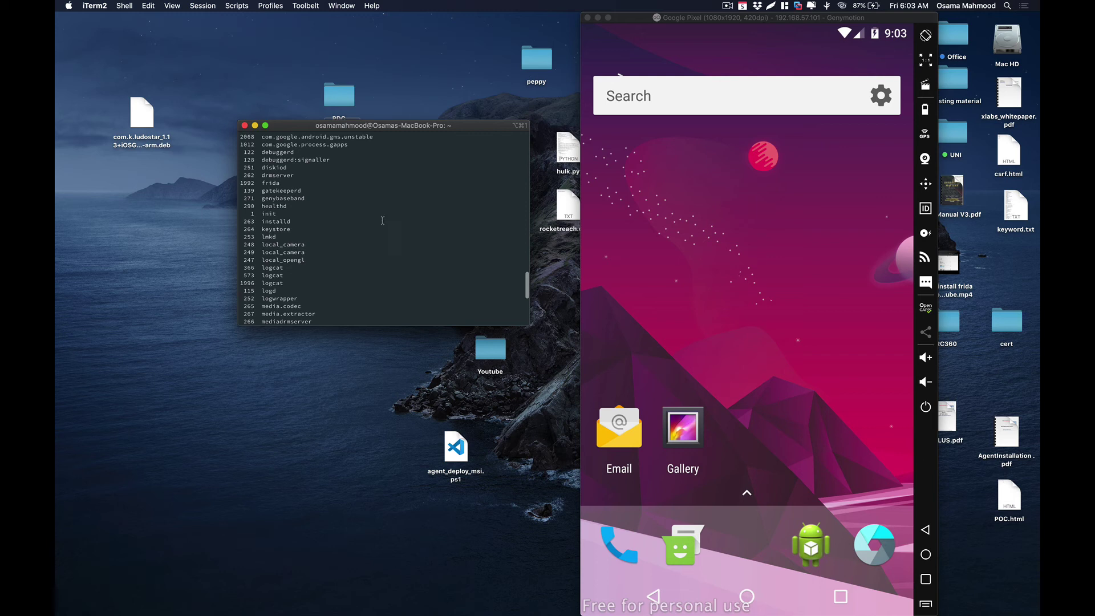
pyautogui.scroll(8, 382, 220)
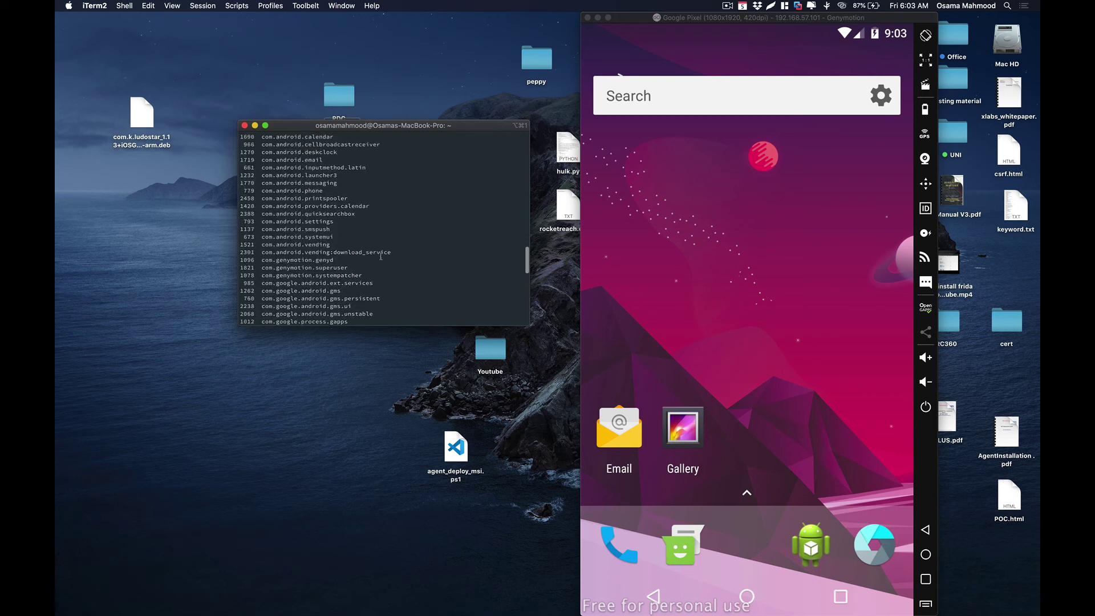
pyautogui.scroll(3, 381, 257)
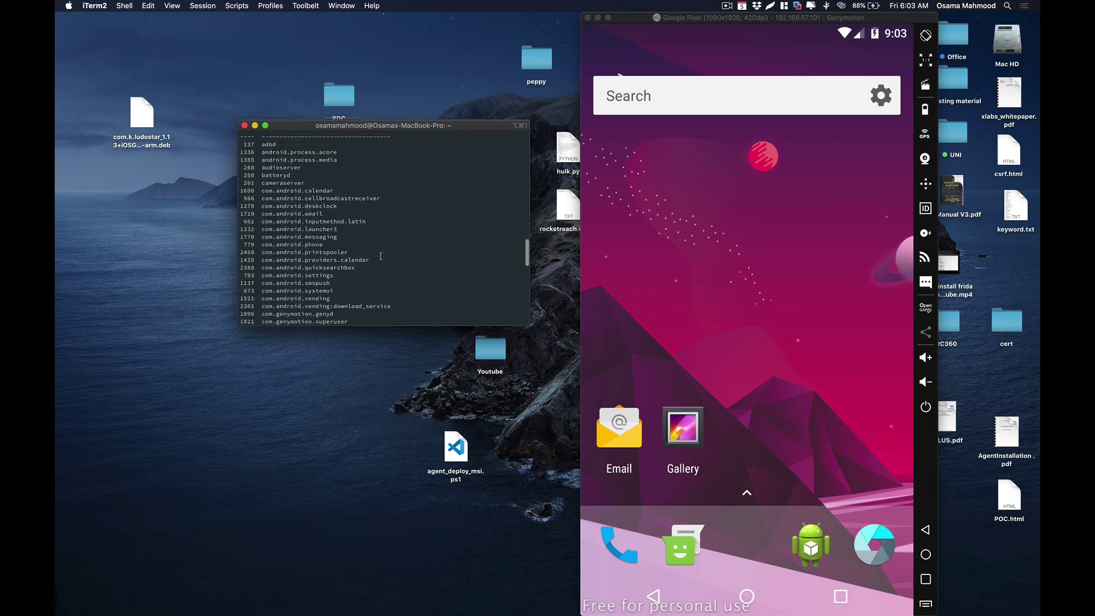